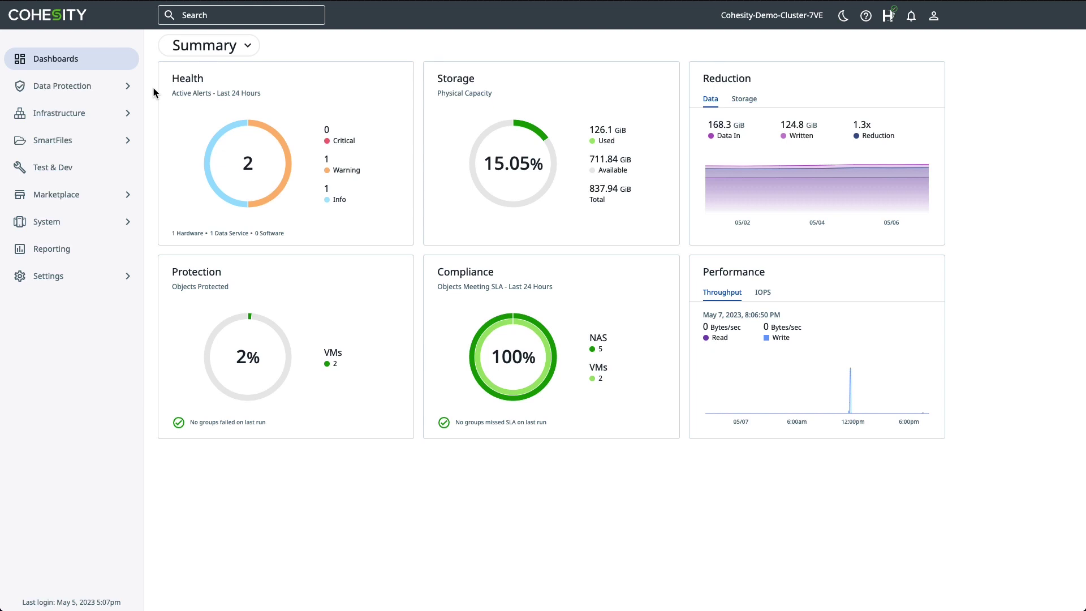
# Expand SmartFiles in the navigation and go to its Data Insights page
pyautogui.click(116, 142)
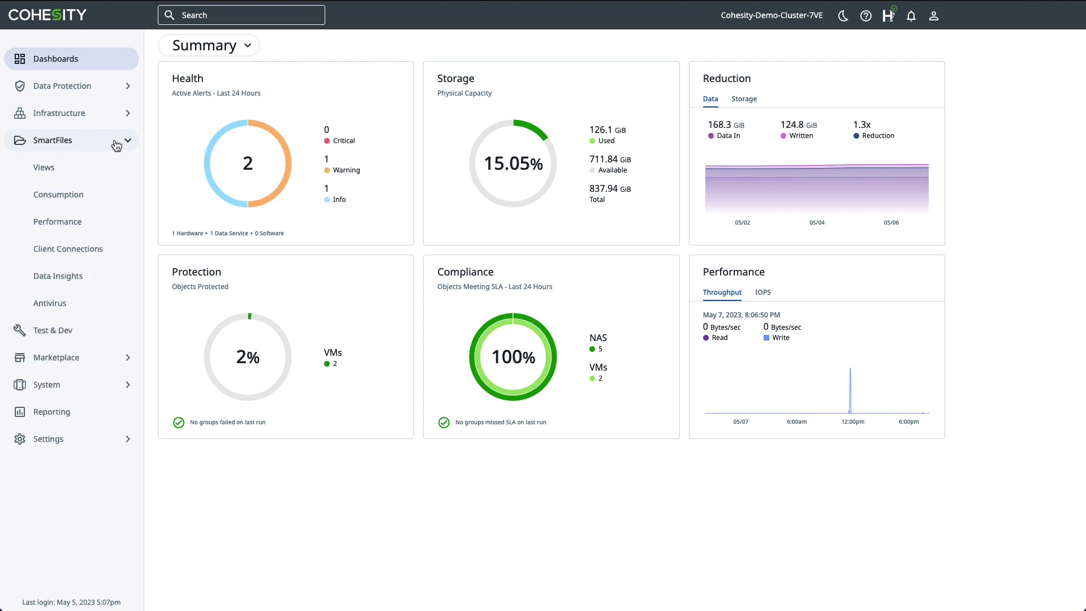
pyautogui.click(81, 282)
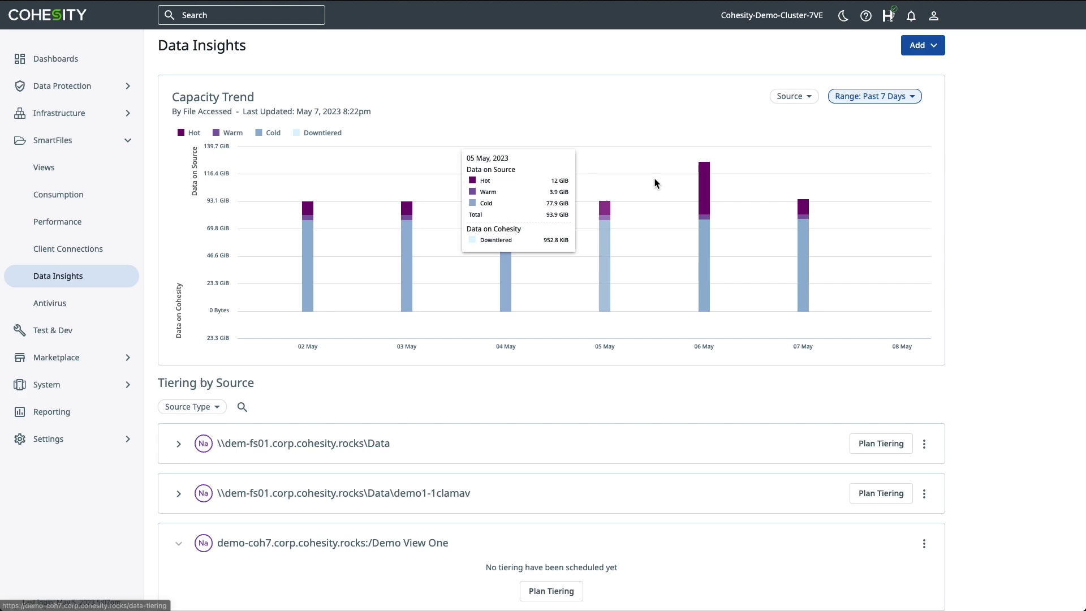
pyautogui.click(932, 48)
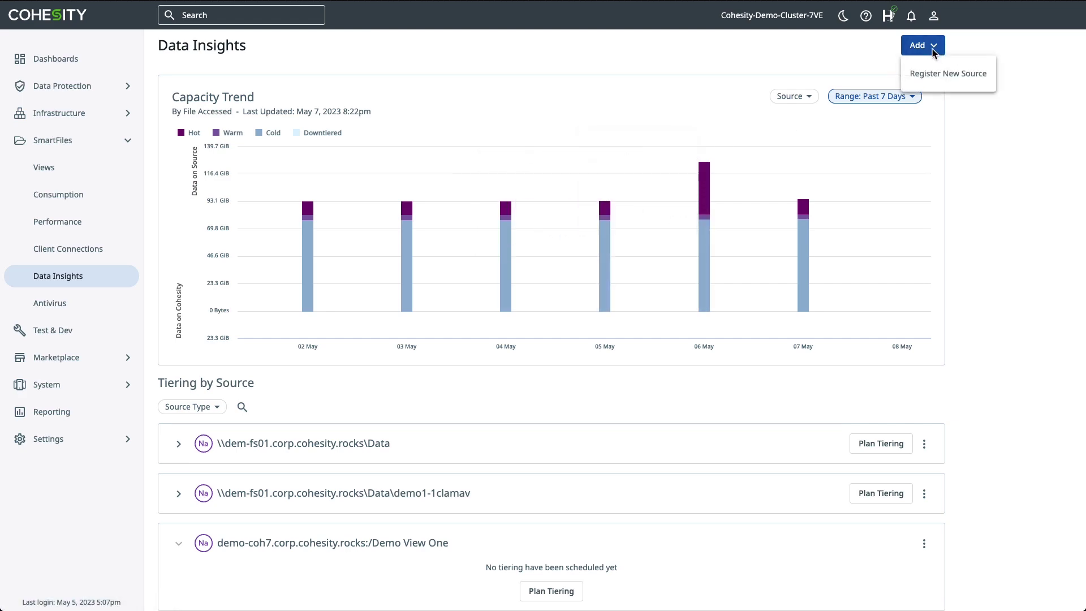
pyautogui.click(946, 80)
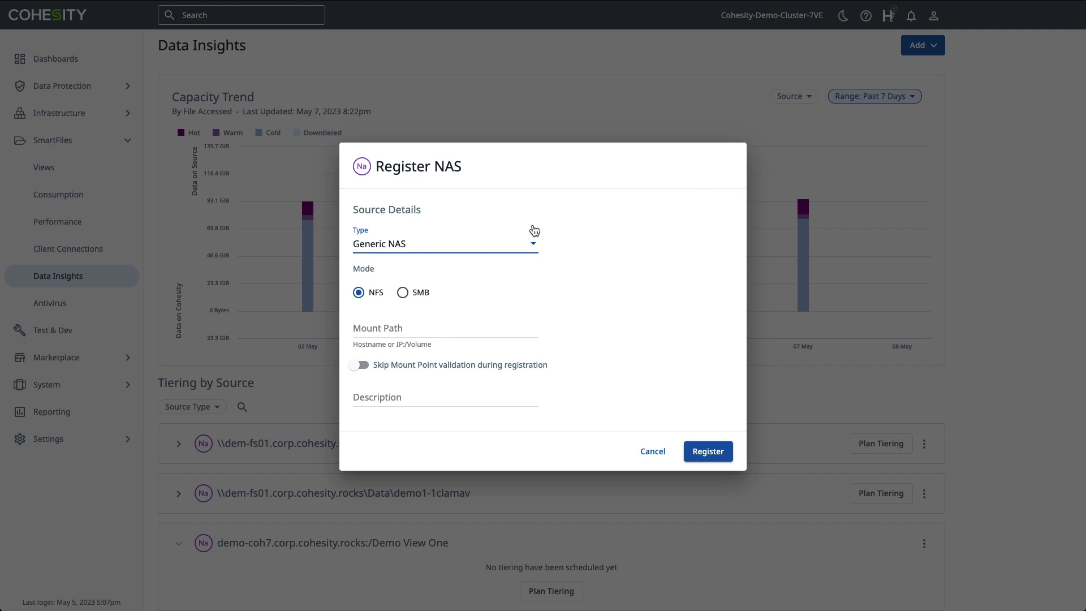
pyautogui.click(411, 294)
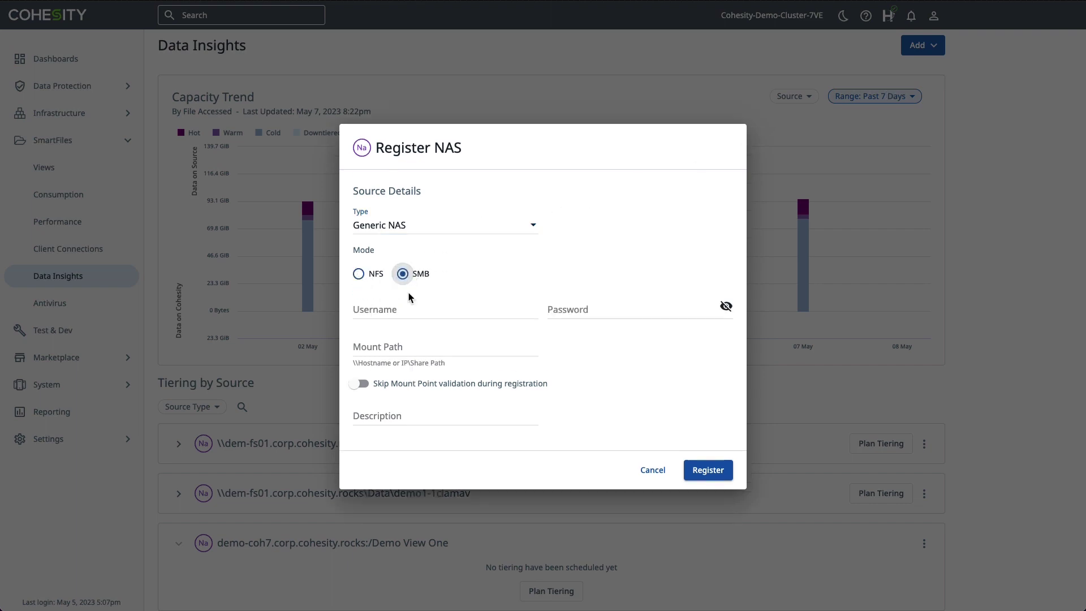
pyautogui.click(654, 471)
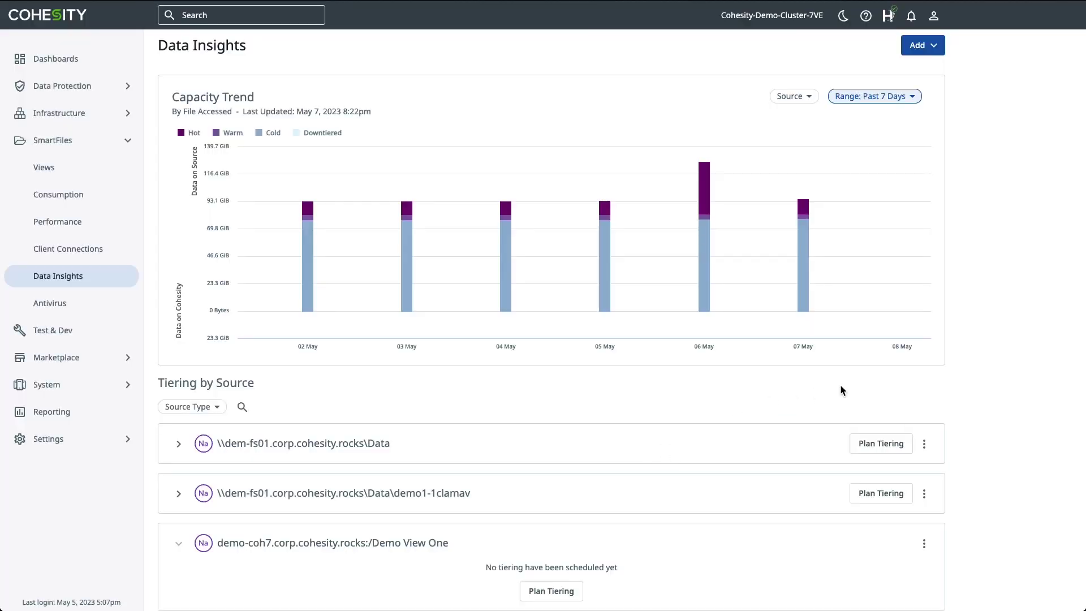
# Start analysing the Avengers source to plan warm and cold tiering for Demo View One
pyautogui.scroll(-2, 842, 390)
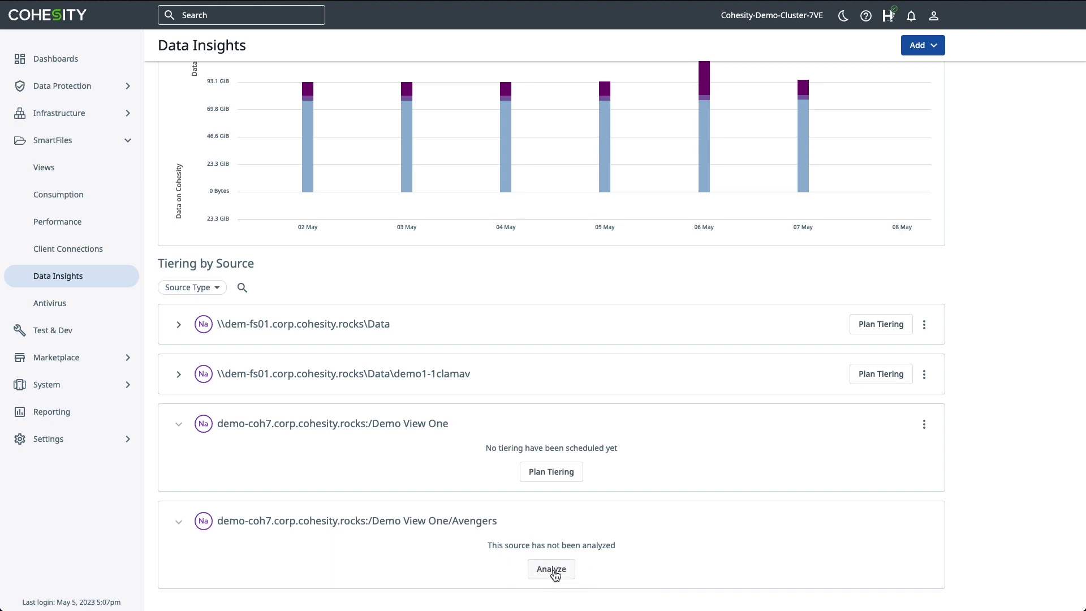
pyautogui.click(550, 570)
pyautogui.scroll(2, 618, 496)
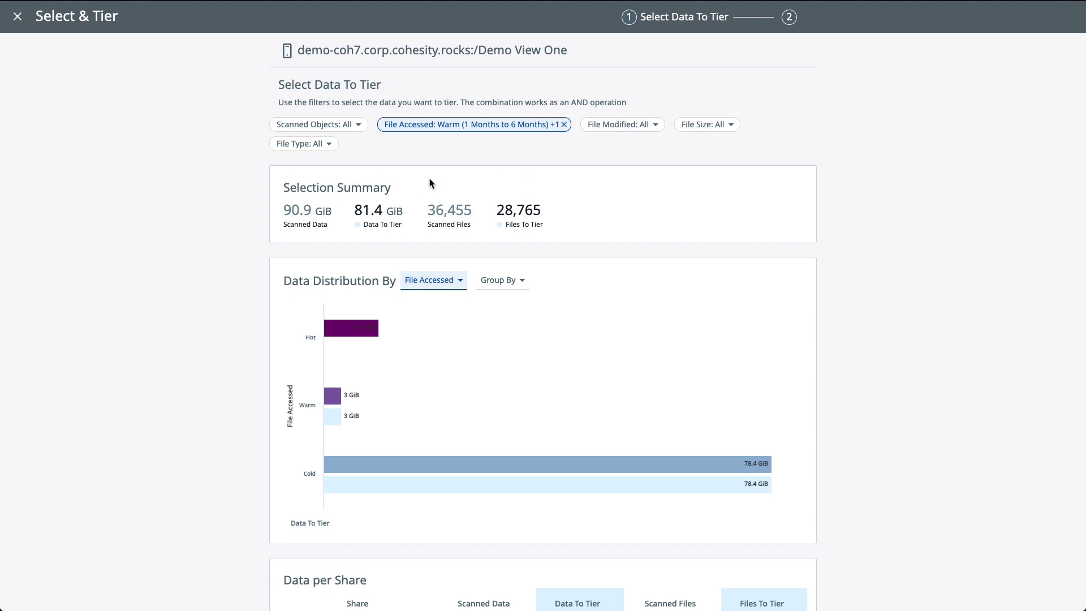
# Keep Warm and Cold selected in the File Accessed filter, then show the File Size choices
pyautogui.click(521, 126)
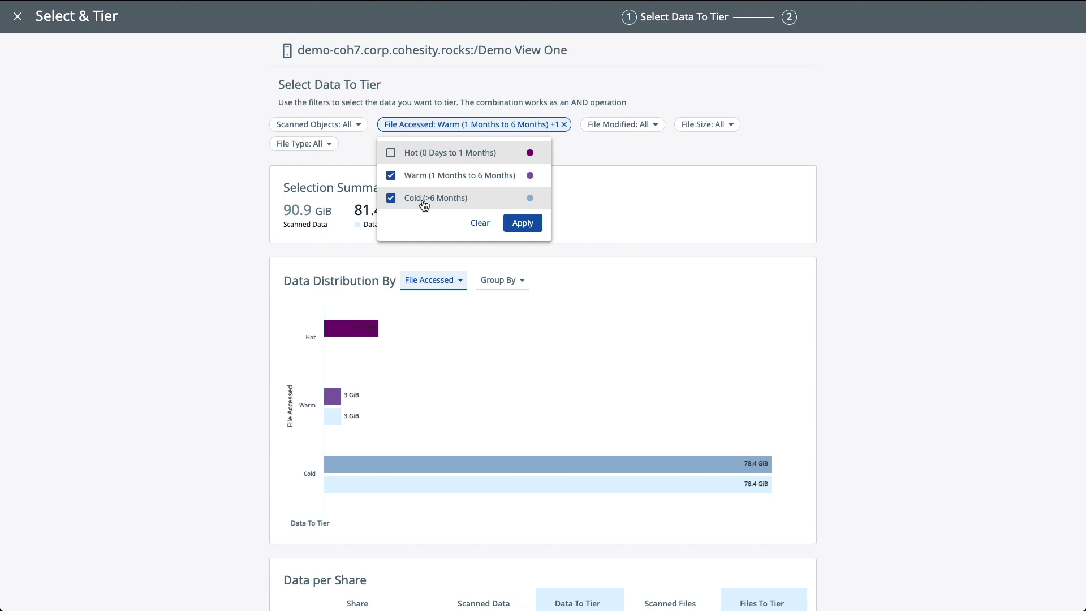
pyautogui.click(393, 179)
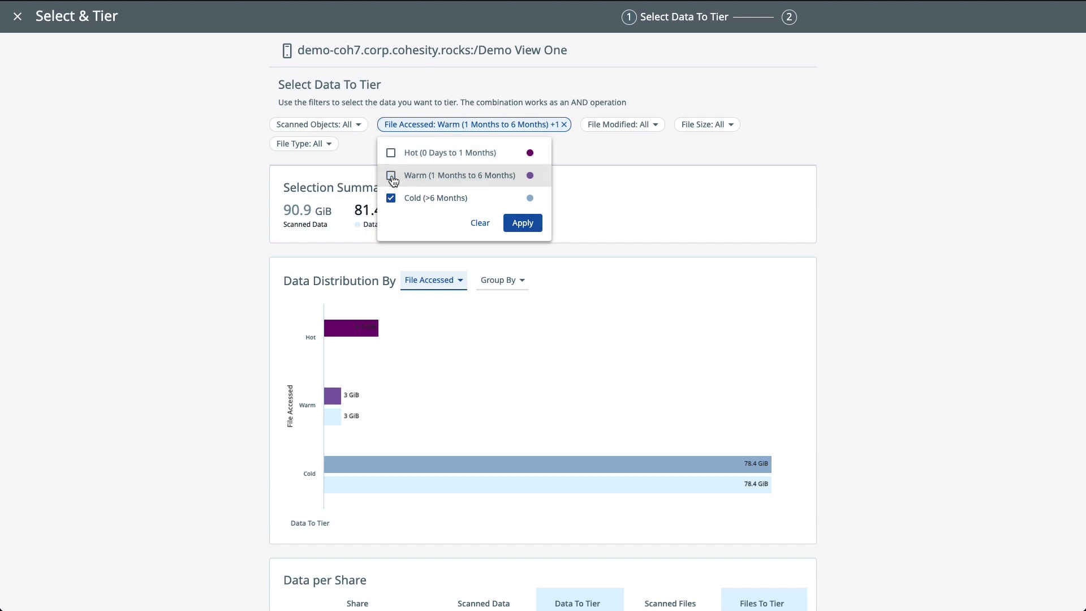
pyautogui.click(390, 176)
pyautogui.click(606, 153)
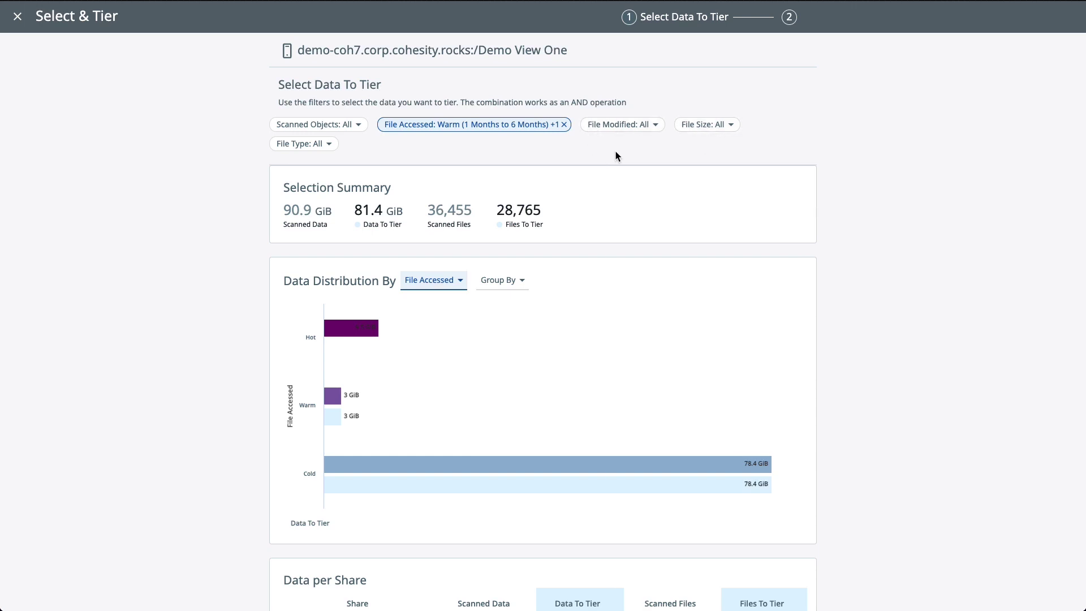
pyautogui.click(706, 127)
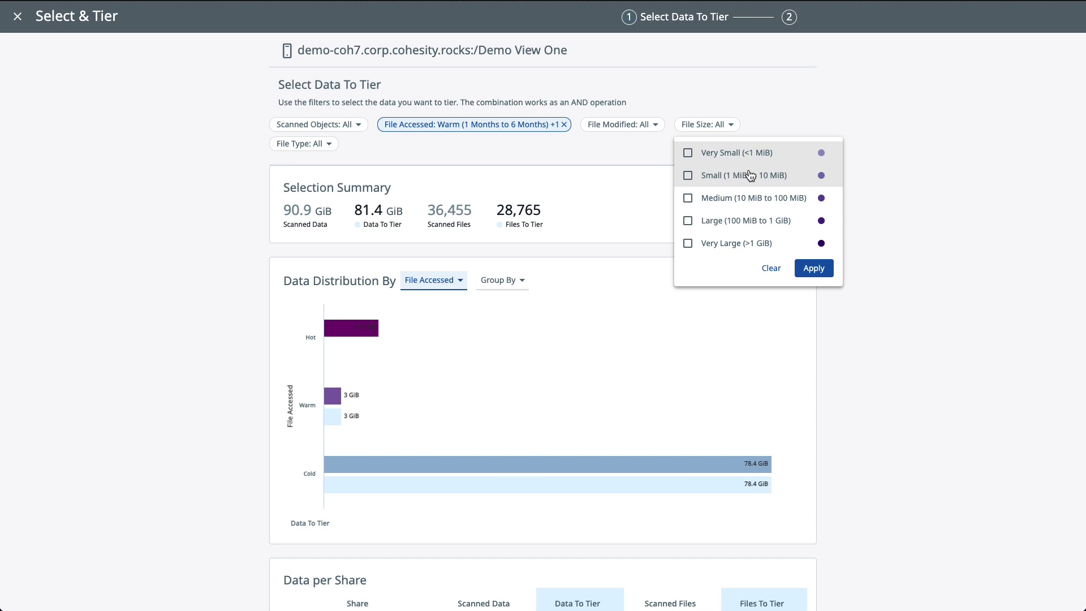
# Close the File Size filter unchanged and group the distribution chart by File Size
pyautogui.click(844, 117)
pyautogui.moveTo(392, 310)
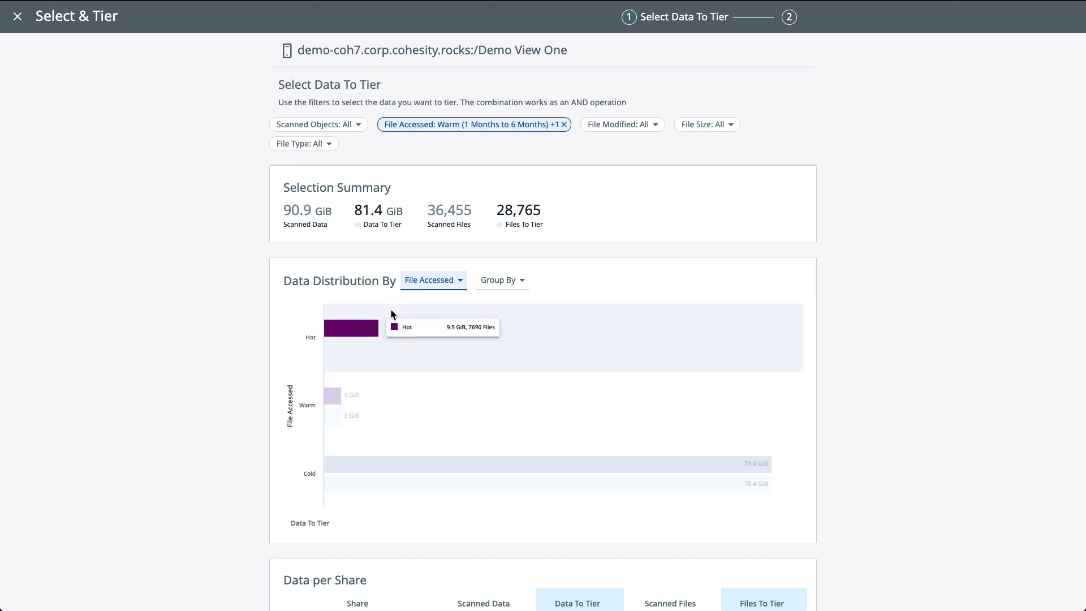
pyautogui.scroll(-2, 391, 310)
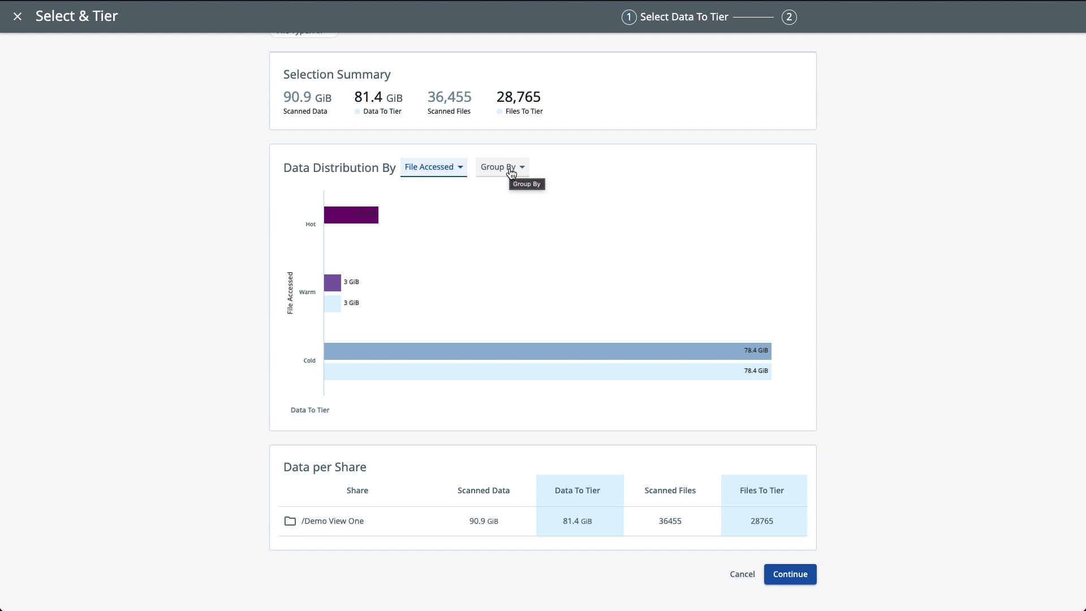
pyautogui.click(512, 170)
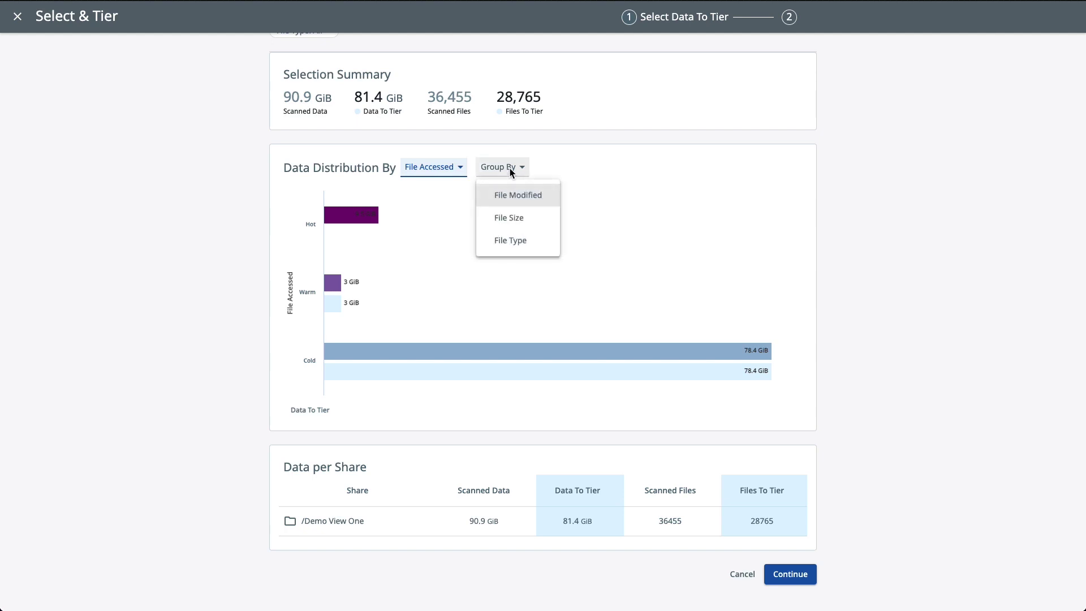
pyautogui.click(516, 220)
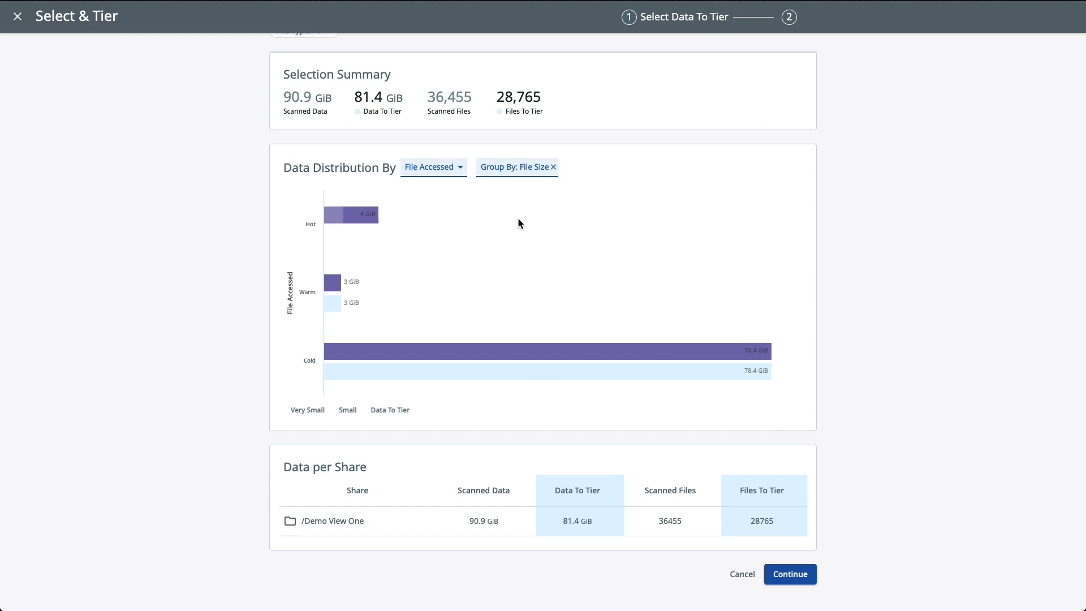
pyautogui.moveTo(471, 198)
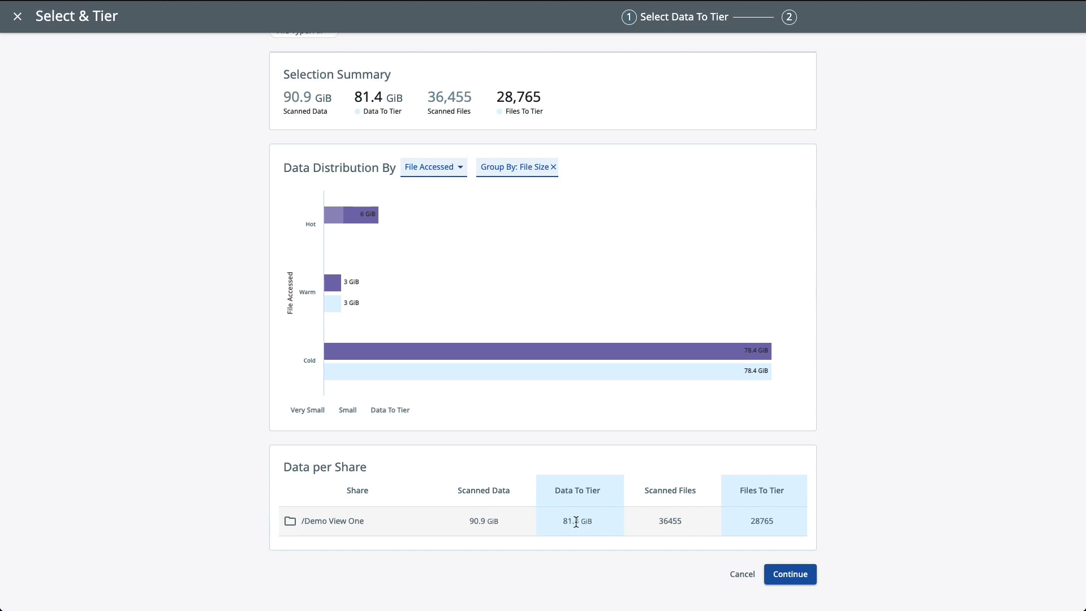
pyautogui.moveTo(527, 210)
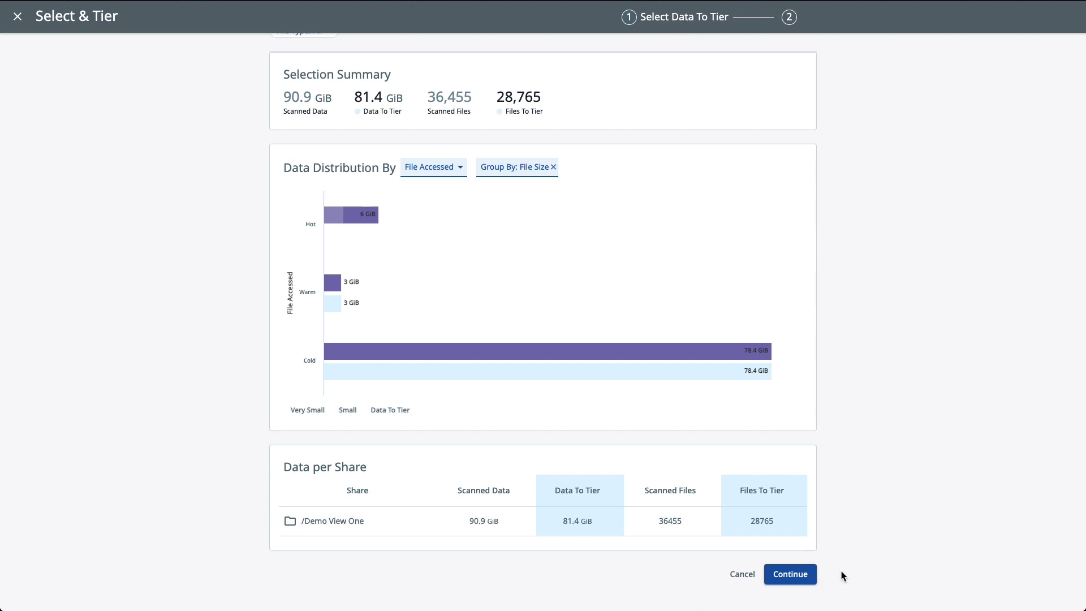
# Continue to the tiering task settings and name the task 'Test'
pyautogui.click(797, 577)
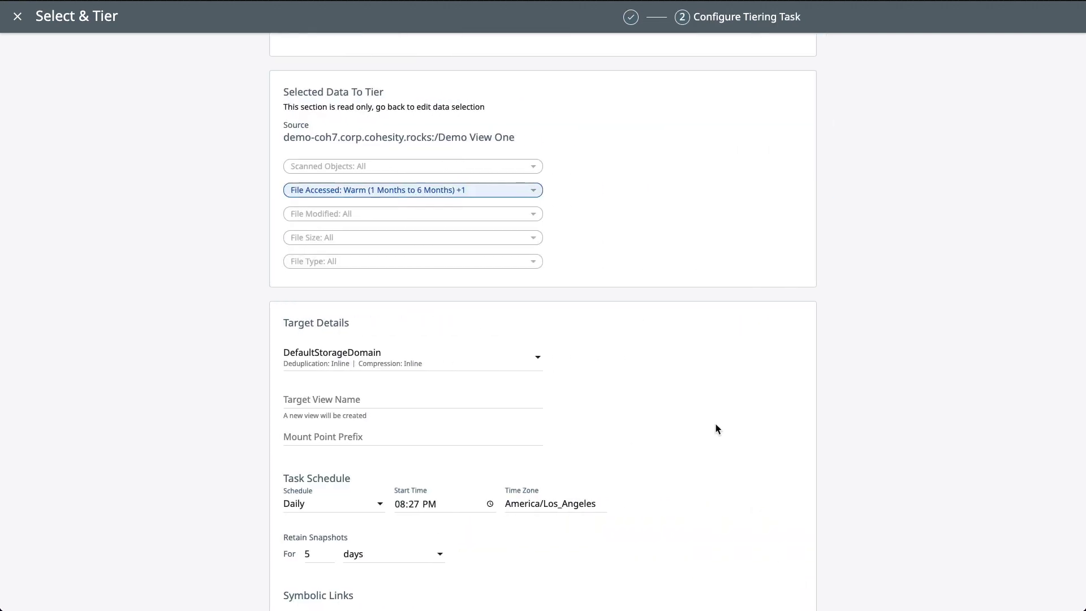
pyautogui.scroll(2, 453, 146)
pyautogui.click(303, 92)
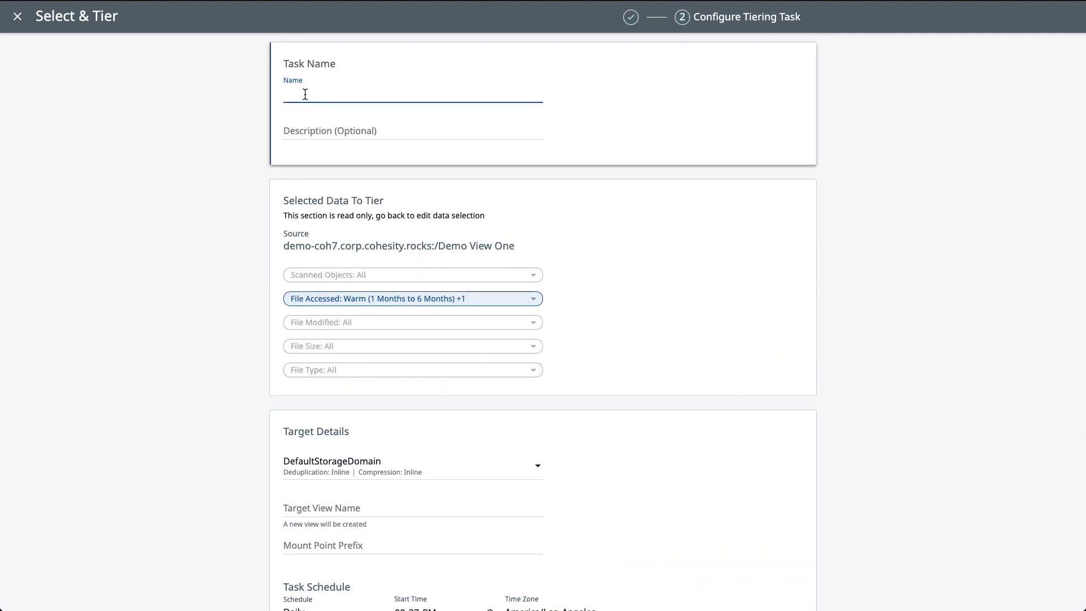
pyautogui.write('Test')
# Set DefaultStorageDomain as the target storage domain with a new view named VicTest
pyautogui.scroll(-1, 398, 240)
pyautogui.scroll(-1, 399, 240)
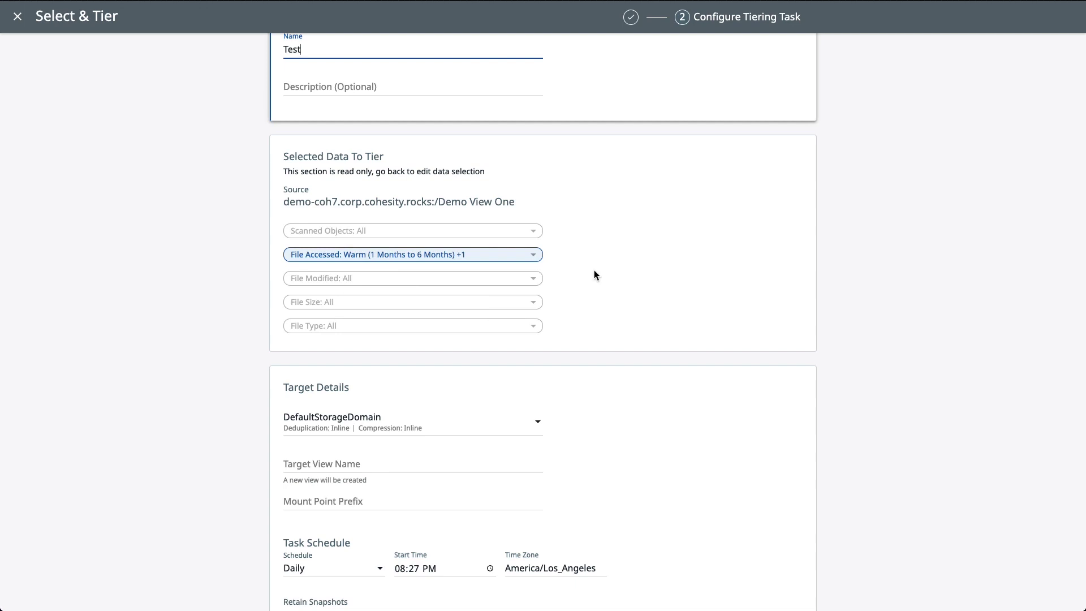
pyautogui.scroll(-1, 594, 271)
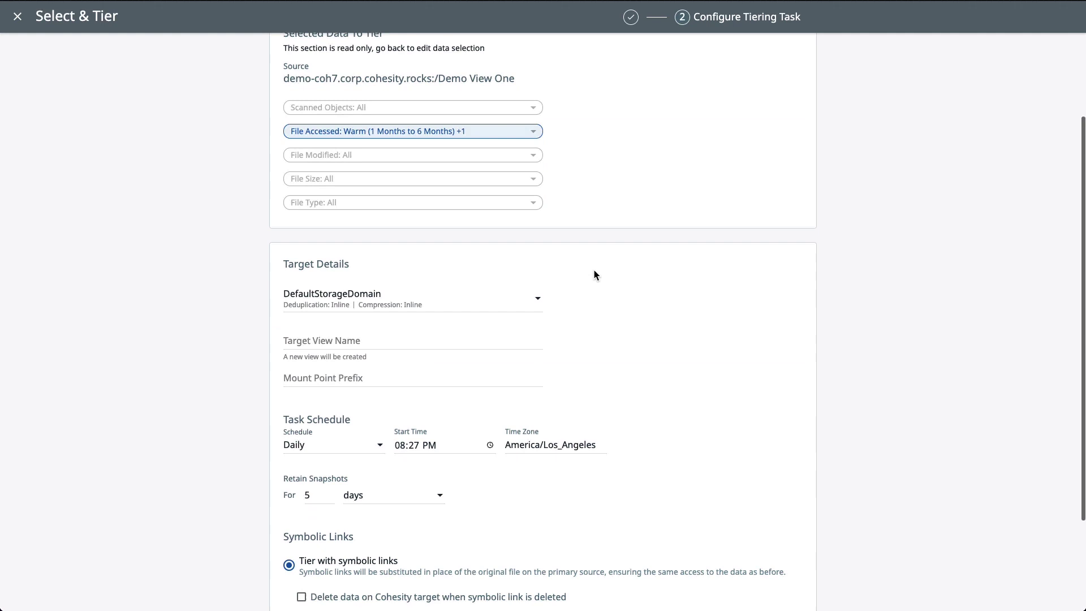
pyautogui.scroll(-3, 594, 271)
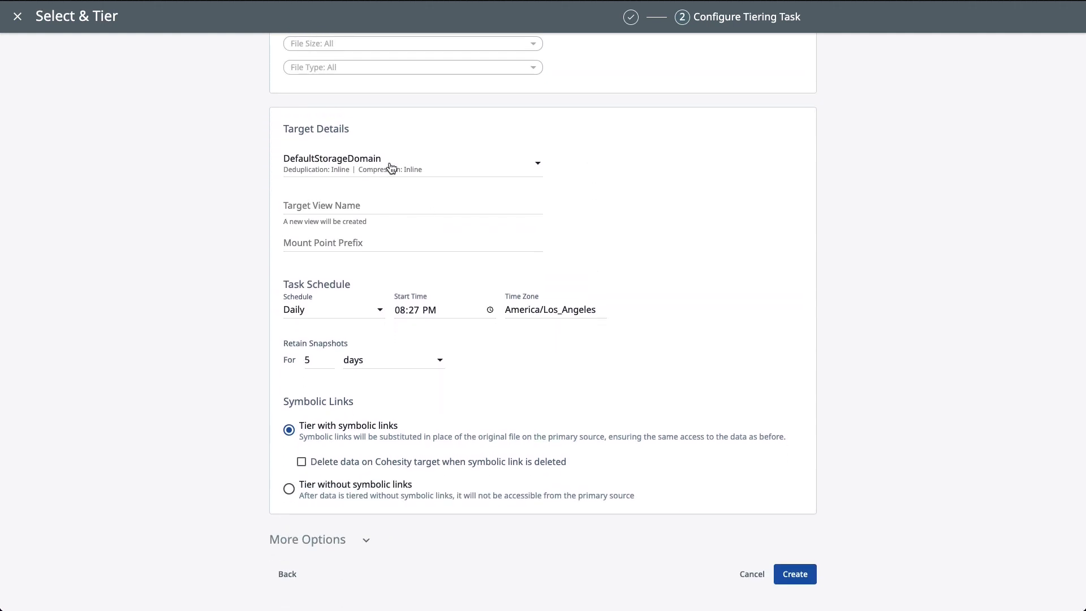
pyautogui.click(391, 168)
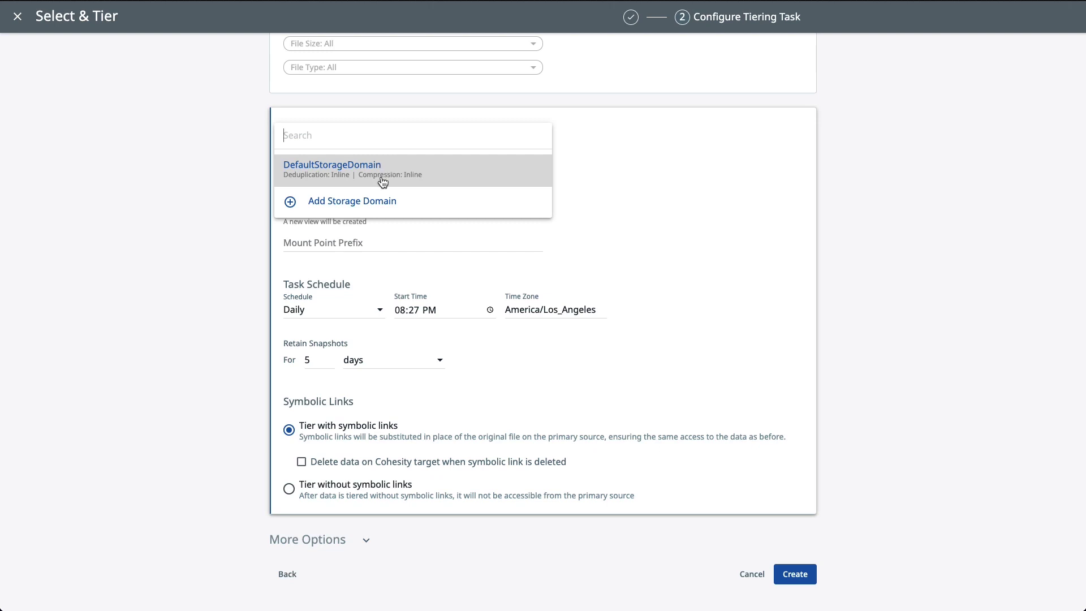
pyautogui.click(236, 195)
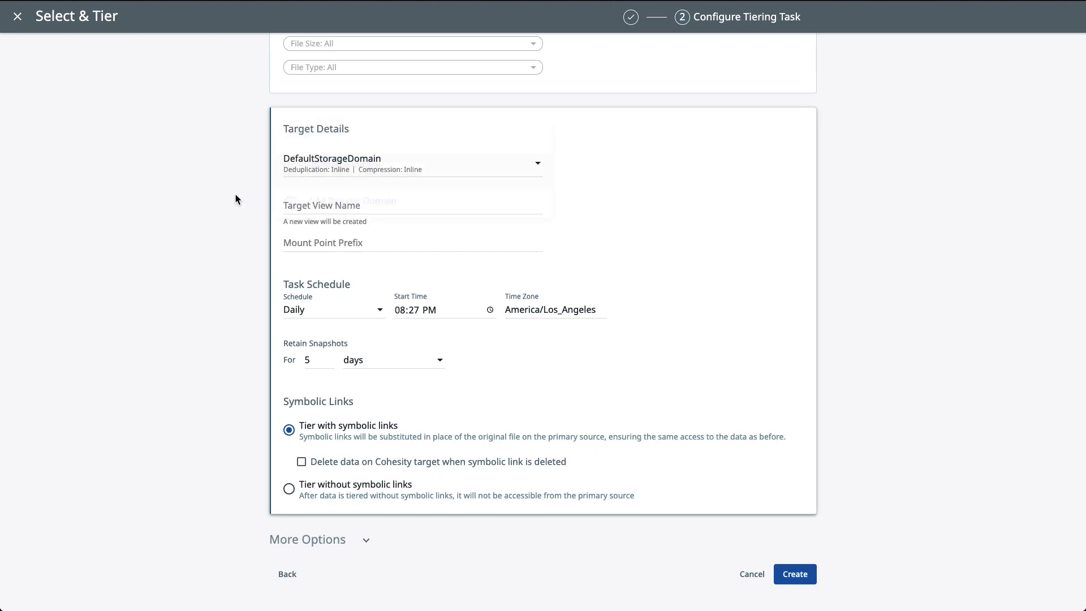
pyautogui.click(308, 205)
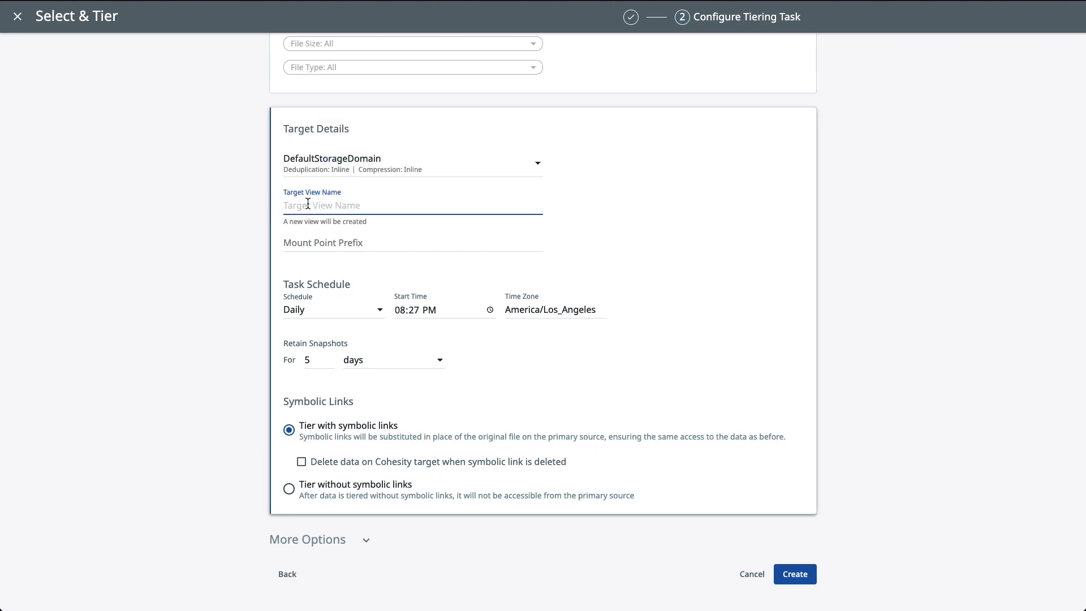
pyautogui.write('VicTest')
pyautogui.click(795, 575)
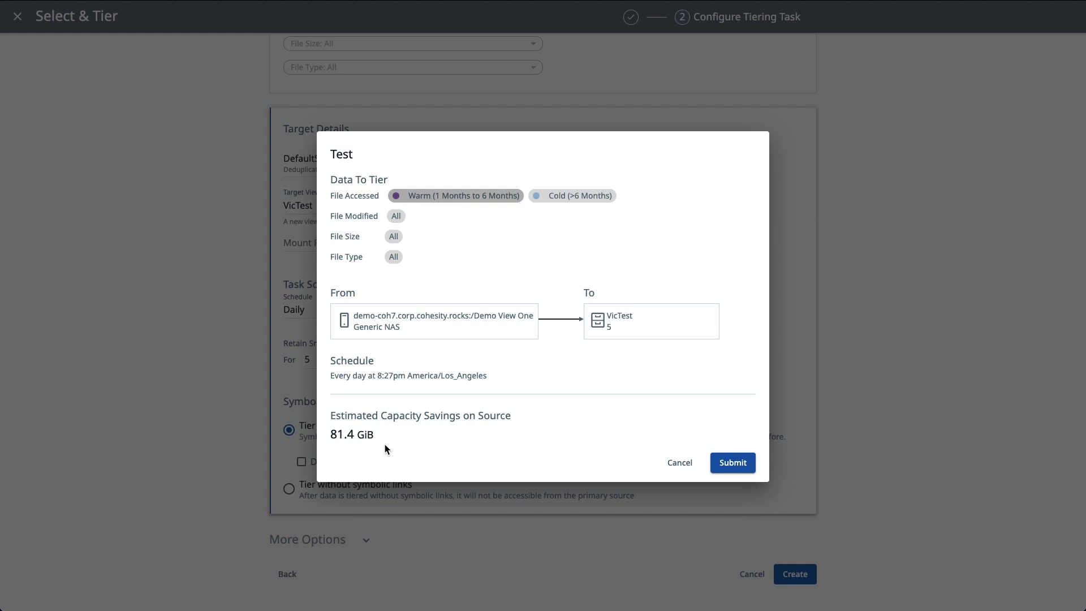
pyautogui.click(680, 464)
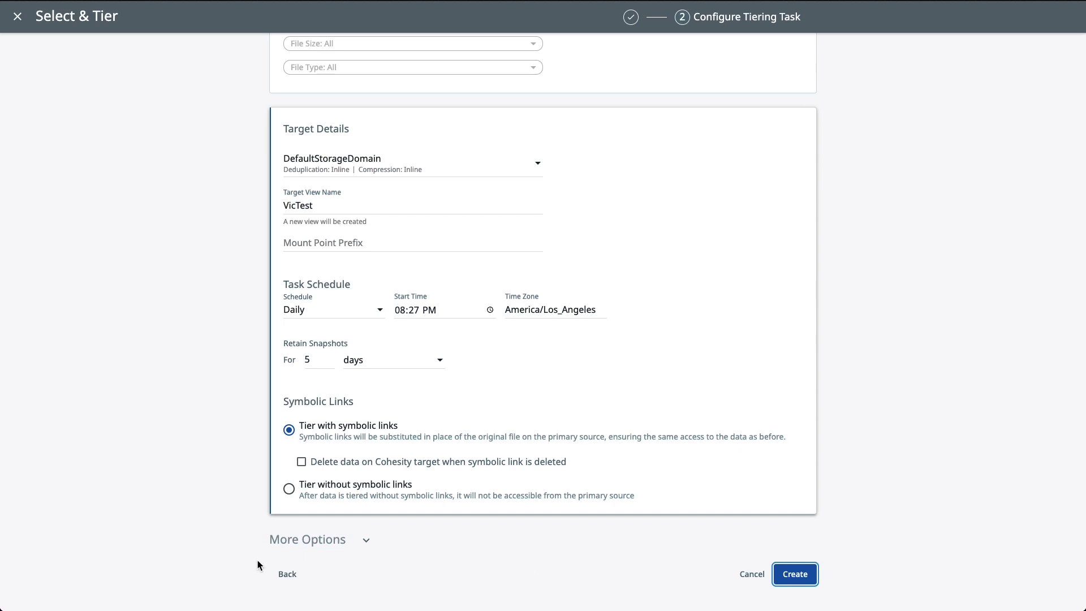
# Cancel the Select & Tier wizard and open the ⋮ menu for the \\dem-fs01.corp.cohesity.rocks\Data source
pyautogui.click(751, 574)
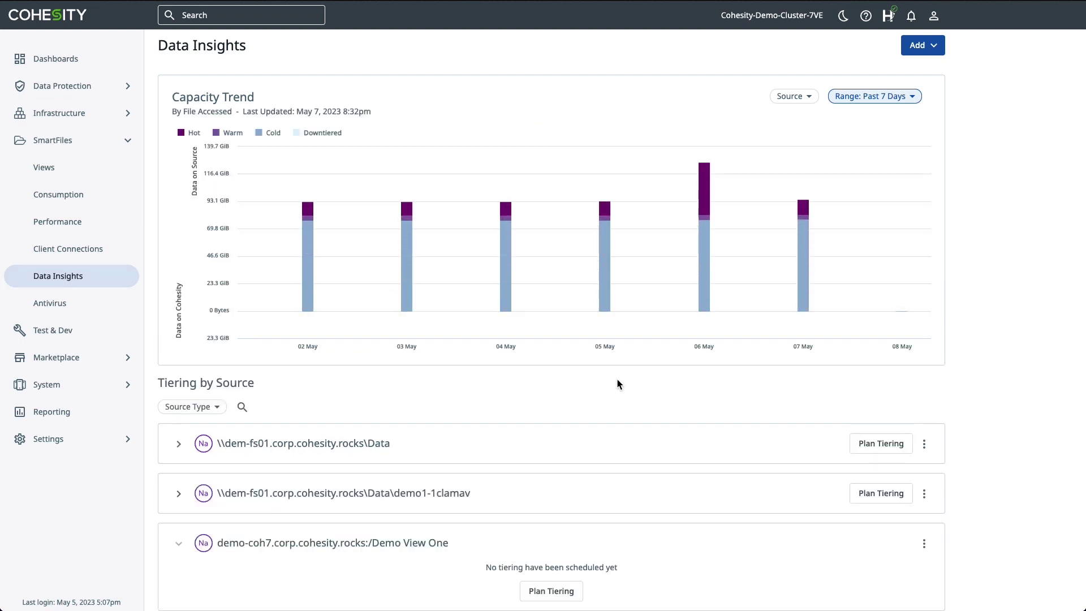
pyautogui.scroll(-2, 618, 382)
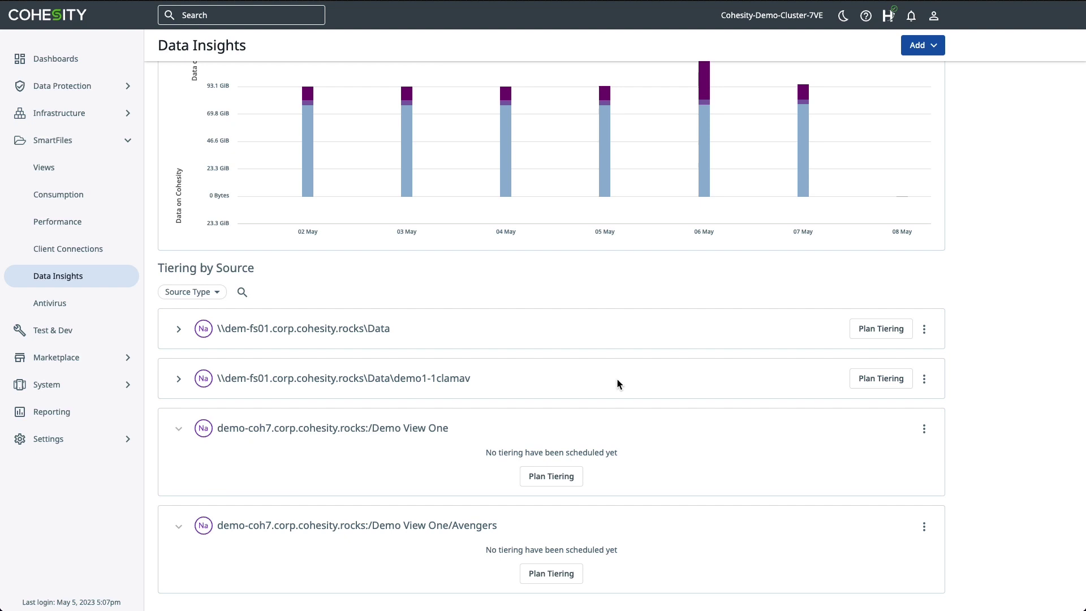
pyautogui.click(924, 332)
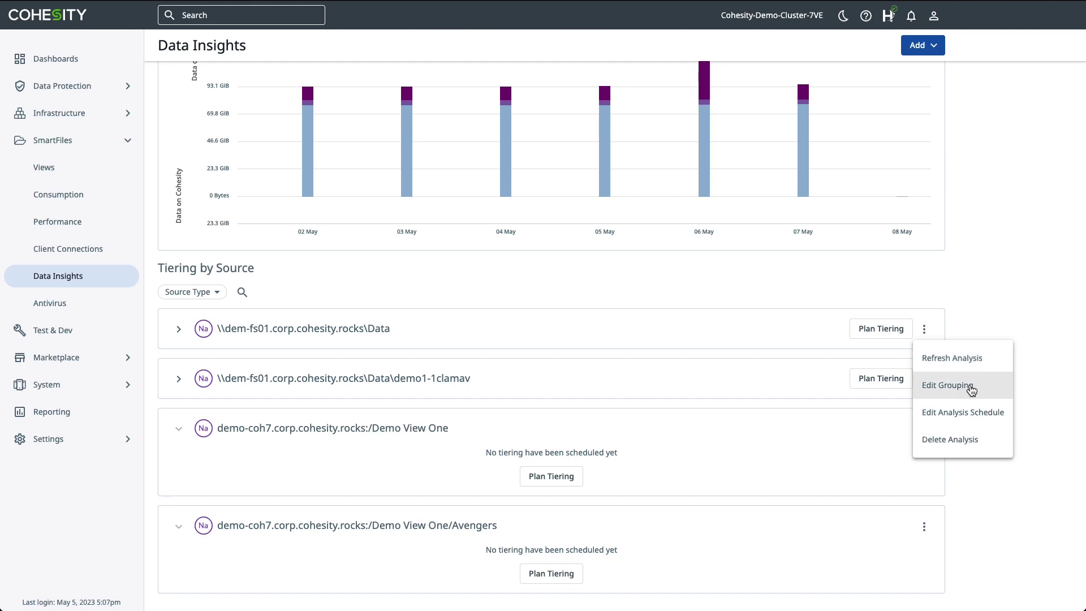
pyautogui.click(967, 387)
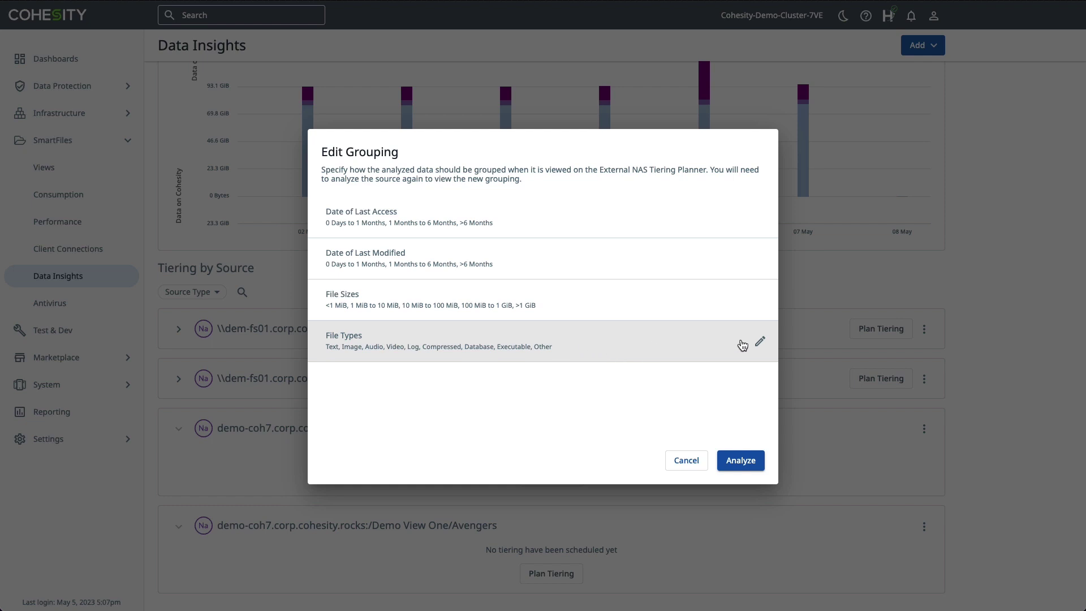
pyautogui.click(760, 343)
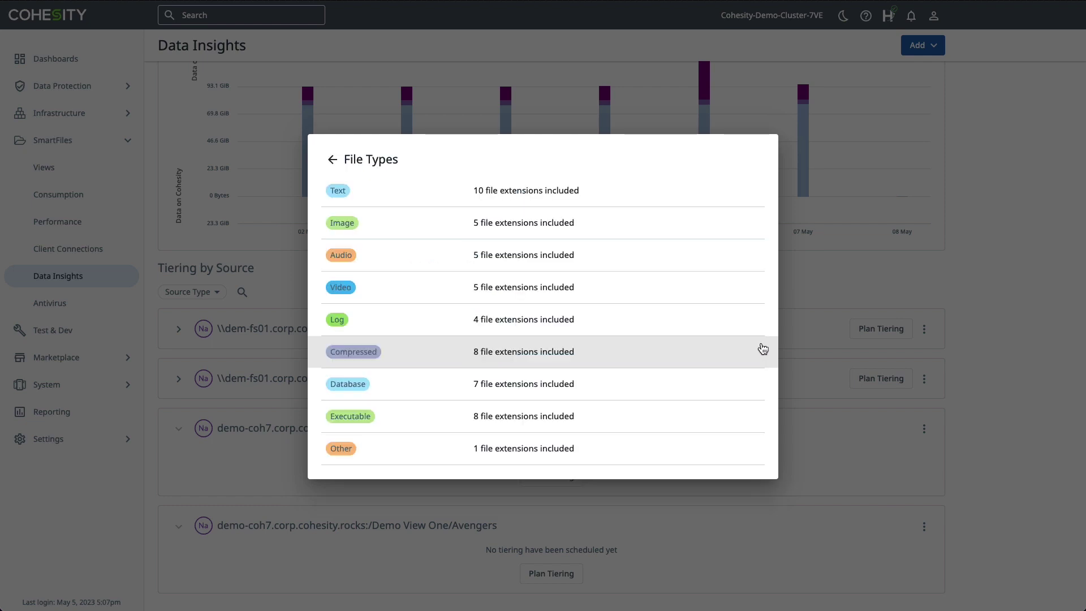
pyautogui.click(525, 192)
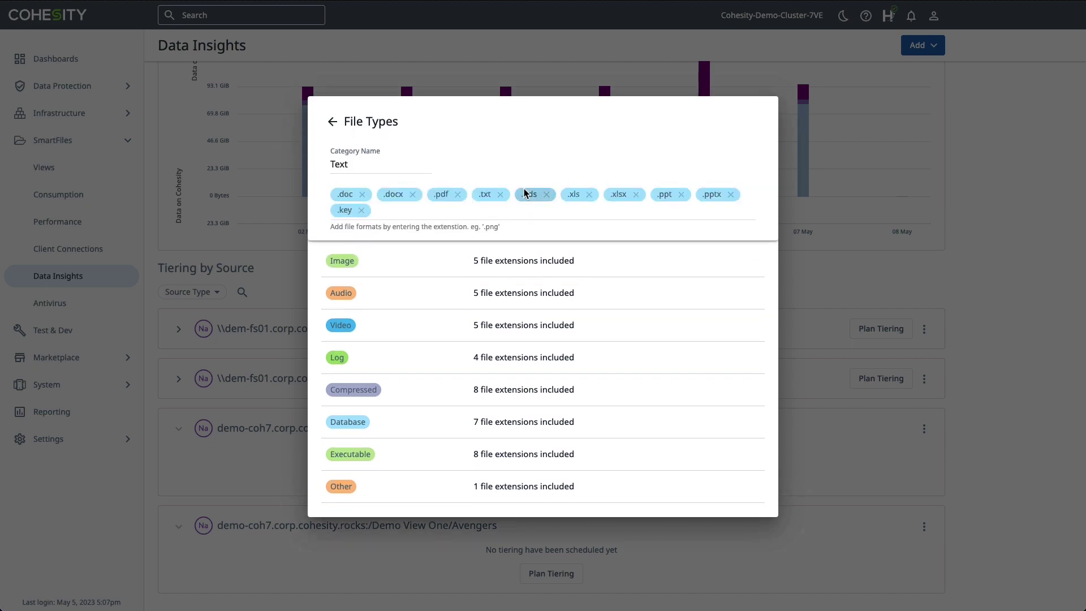
pyautogui.click(333, 123)
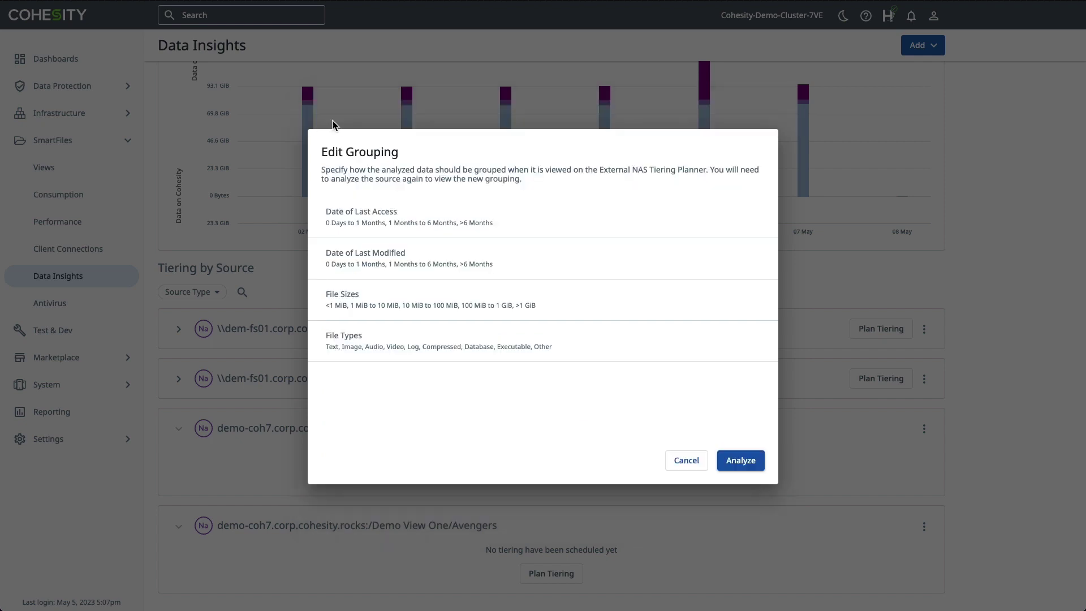
pyautogui.click(679, 463)
# Leave the Data source's analysis schedule unchanged and run Refresh Analysis on it
pyautogui.click(926, 329)
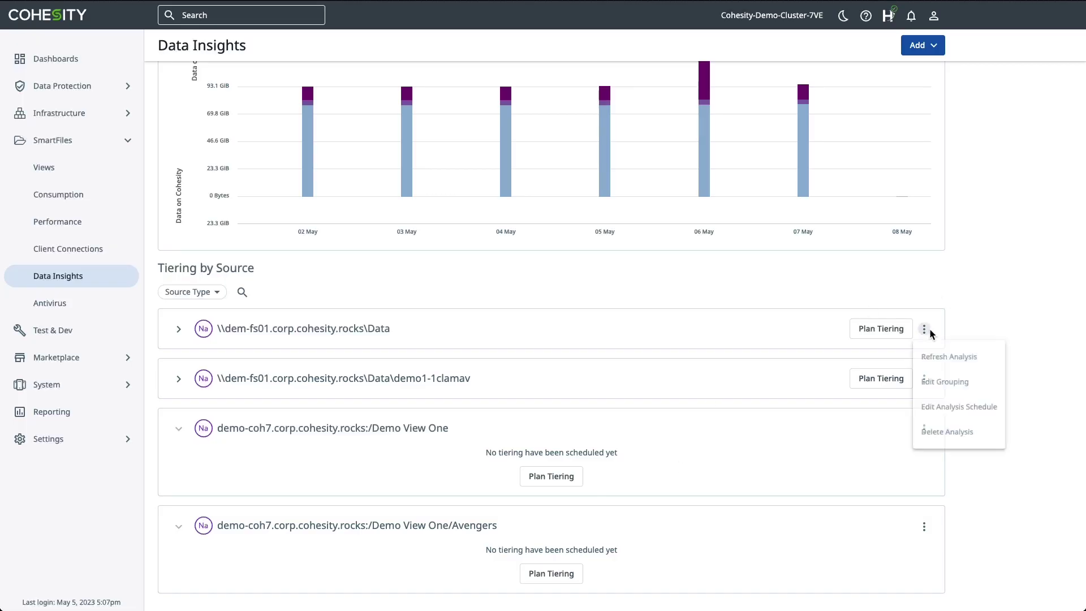
pyautogui.click(956, 413)
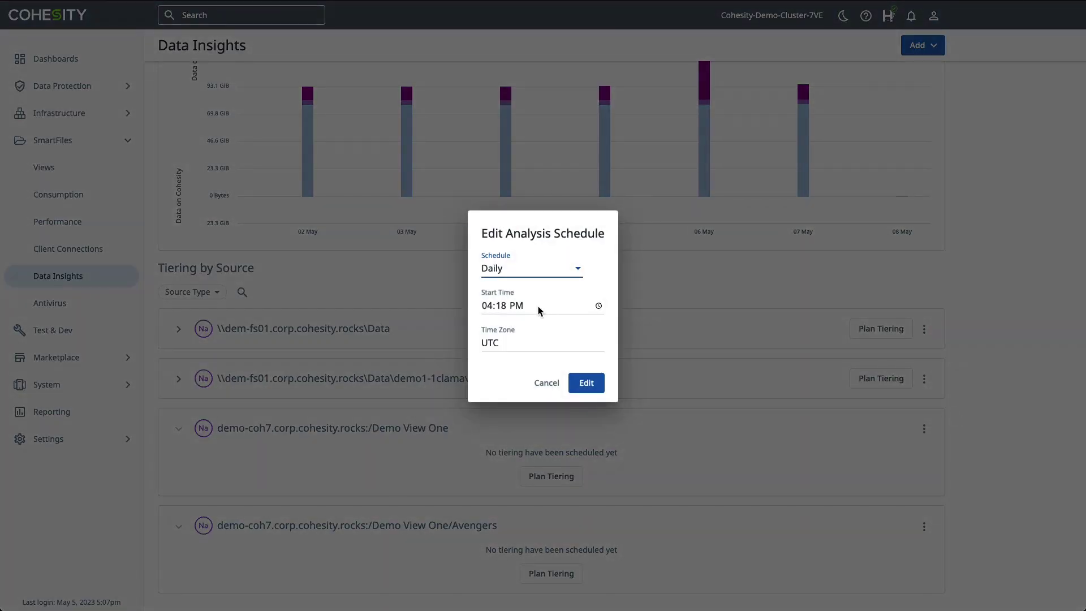
pyautogui.click(548, 391)
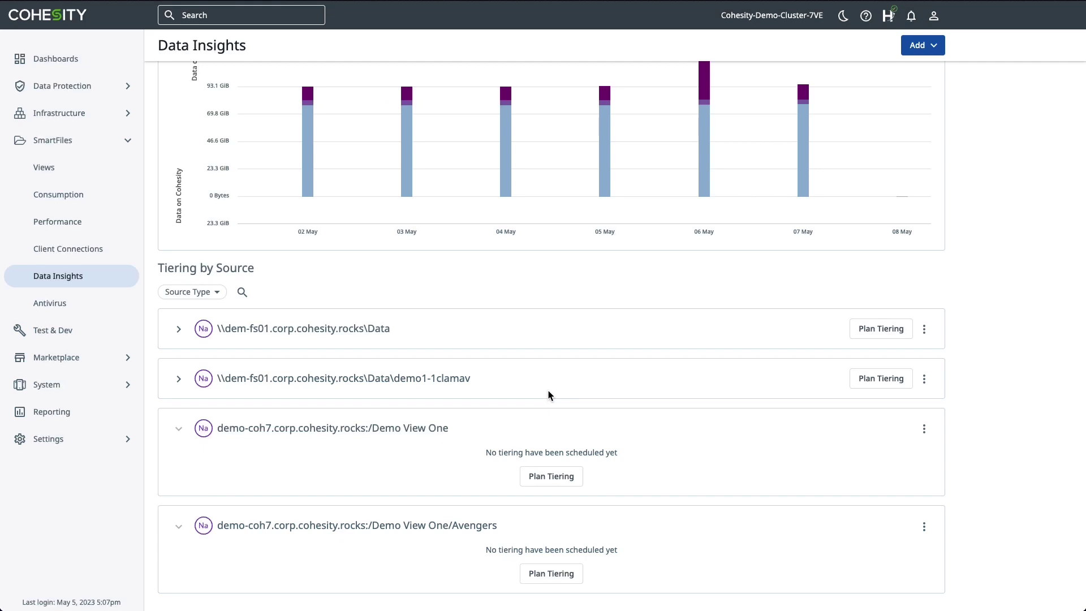
pyautogui.click(928, 331)
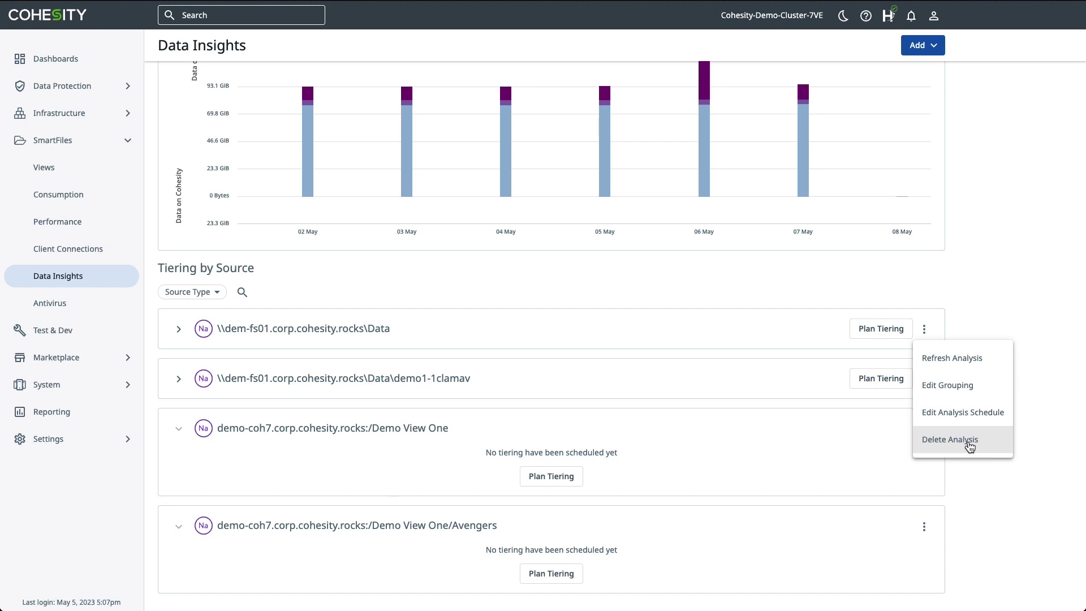
pyautogui.click(906, 497)
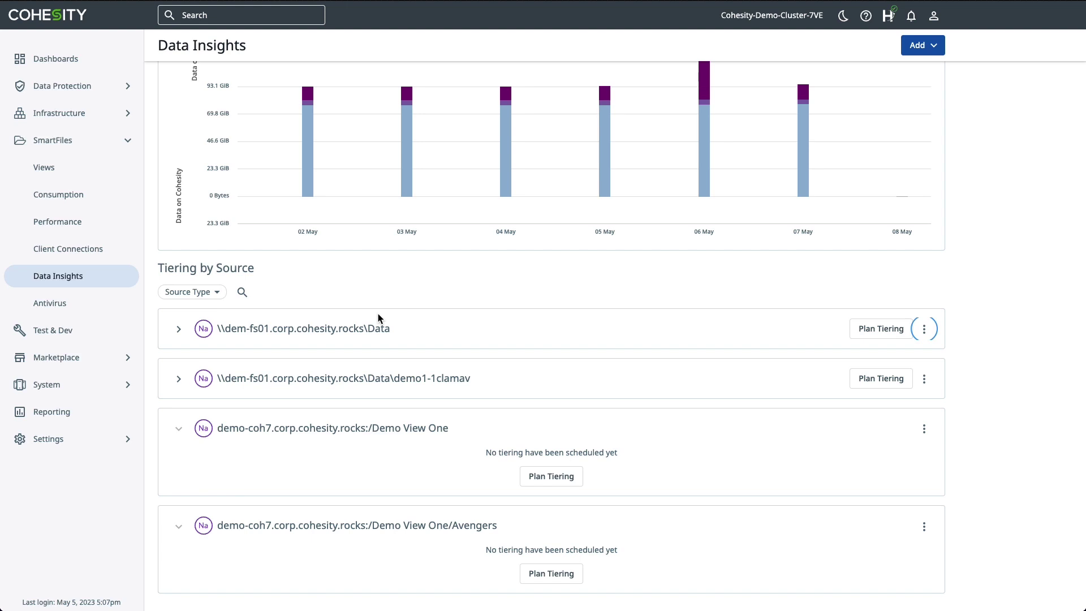
pyautogui.scroll(-1, 378, 315)
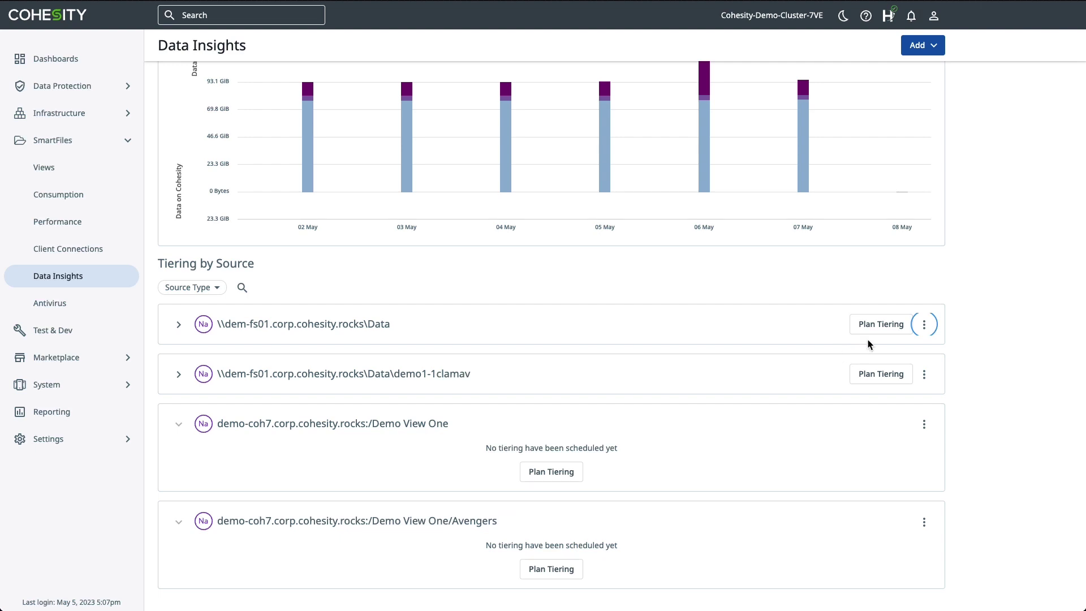
pyautogui.scroll(1, 843, 288)
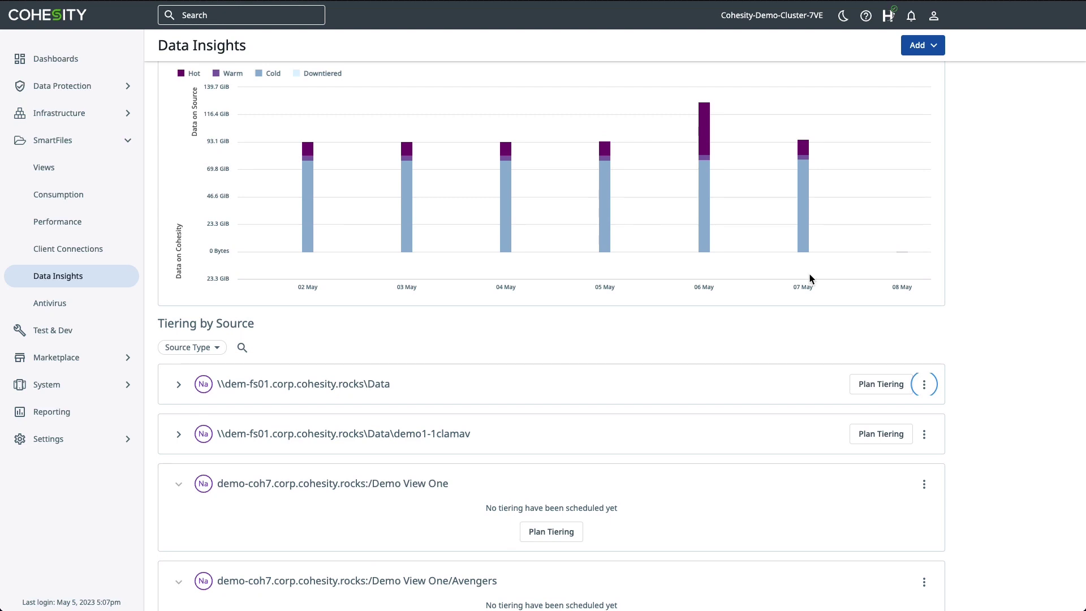
pyautogui.moveTo(308, 243)
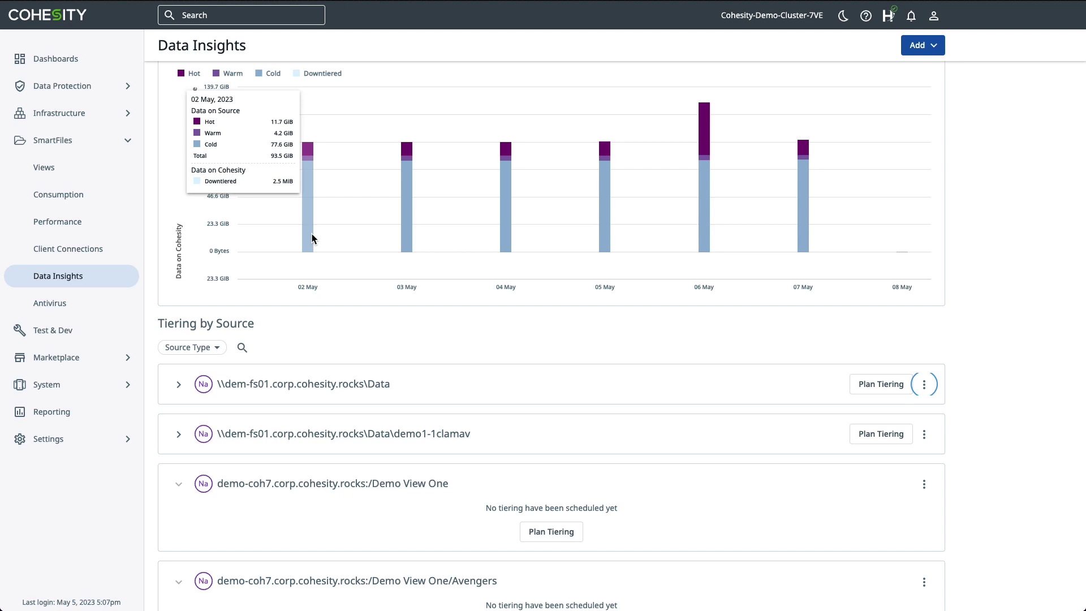
pyautogui.moveTo(396, 234)
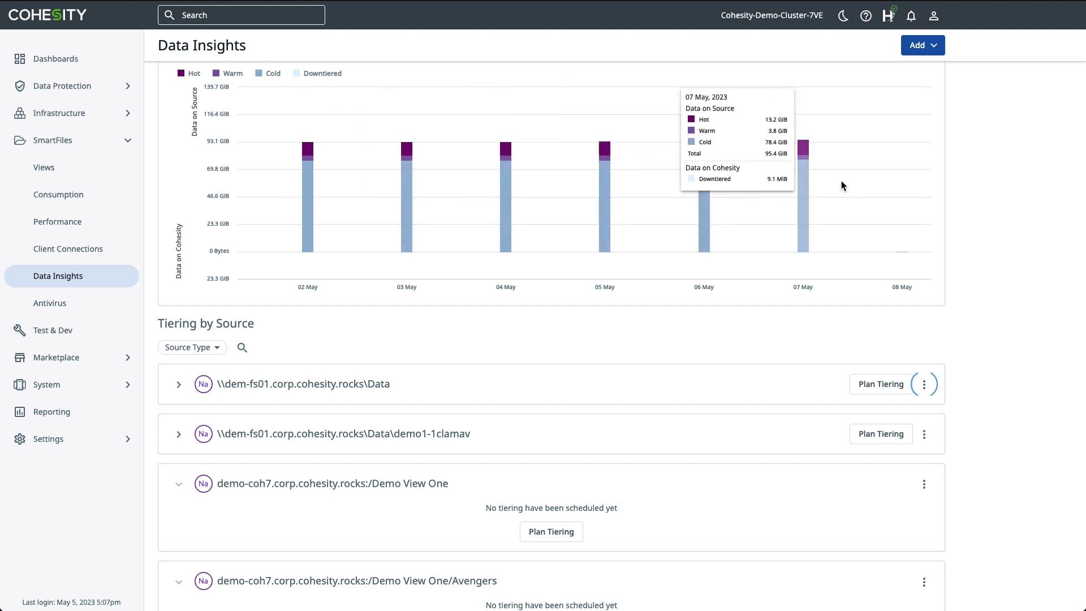
pyautogui.scroll(1, 840, 181)
# Set the capacity trend chart range to Past 30 Days
pyautogui.click(879, 99)
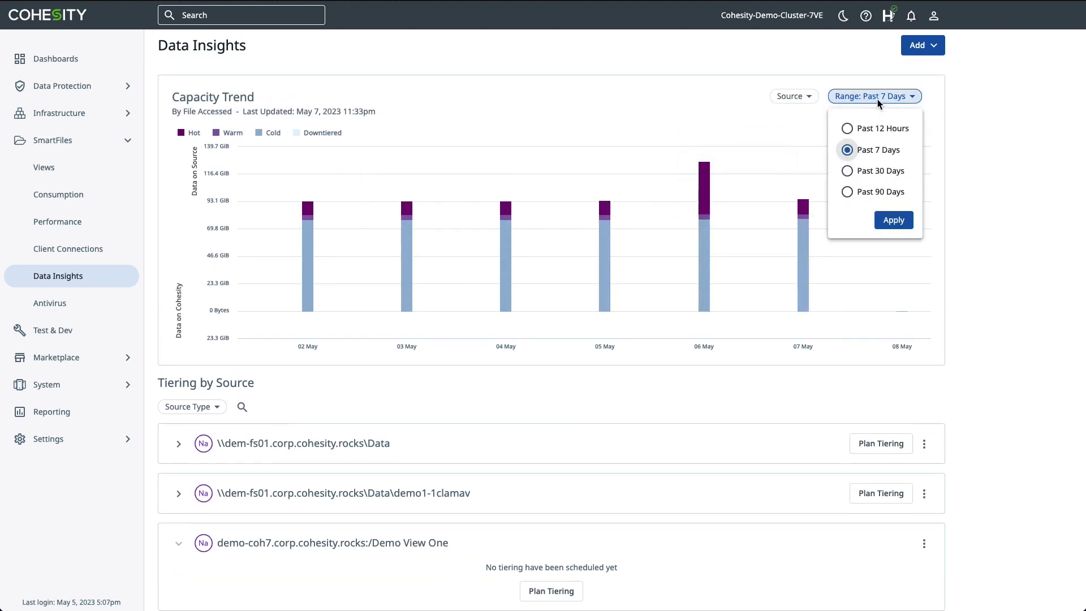
pyautogui.click(877, 180)
pyautogui.click(892, 220)
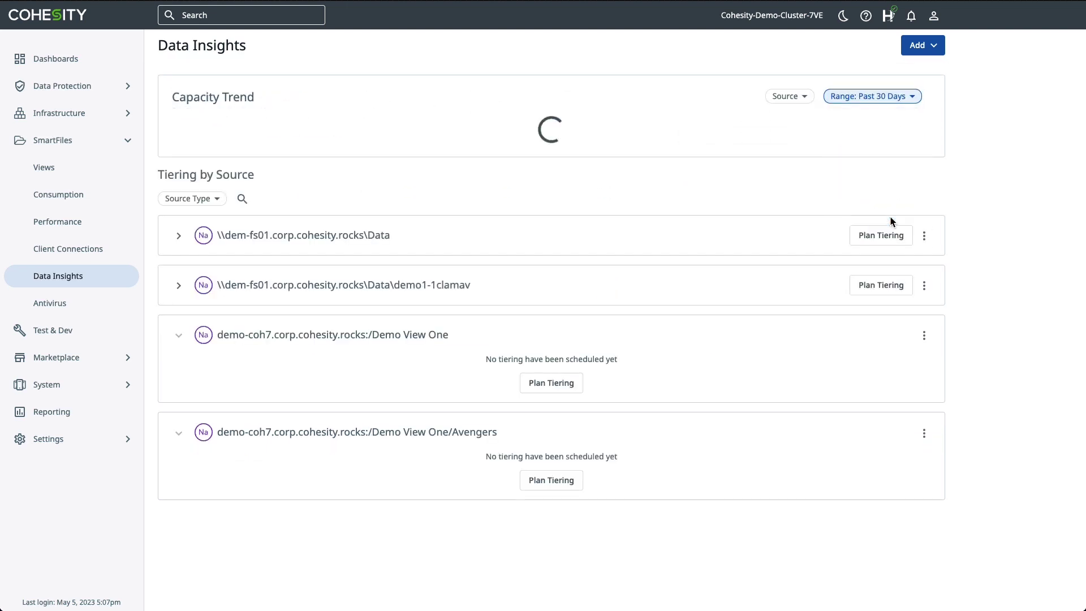